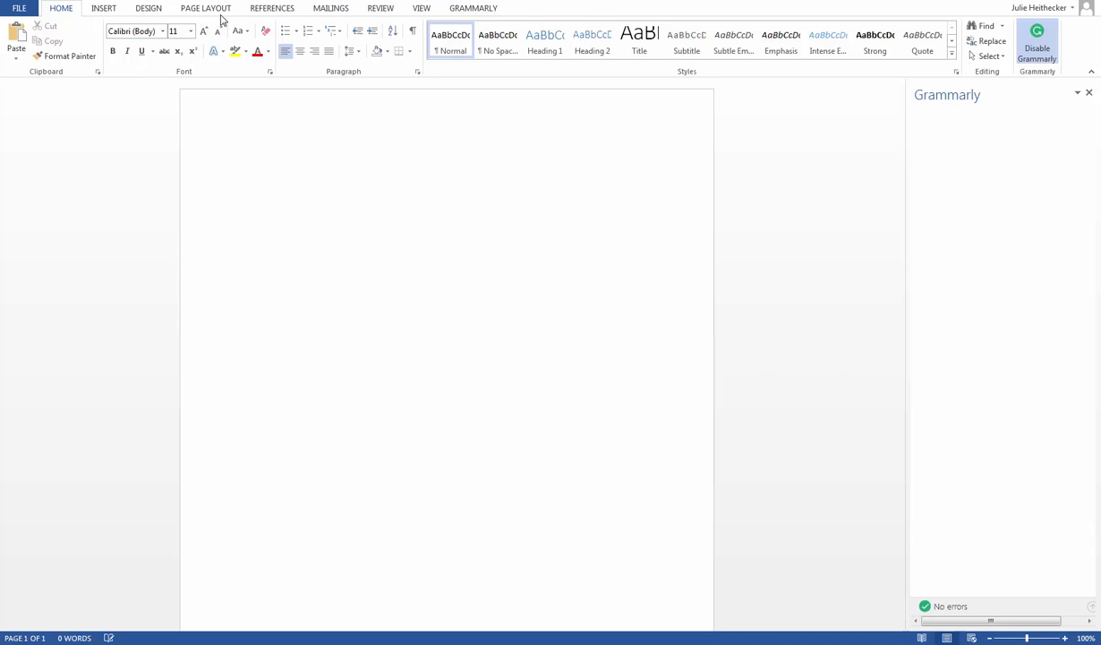
Start the step-by-step mail merge wizard, close the Grammarly pane, and choose Labels as the document type, continuing to the starting document.
left_click(328, 9)
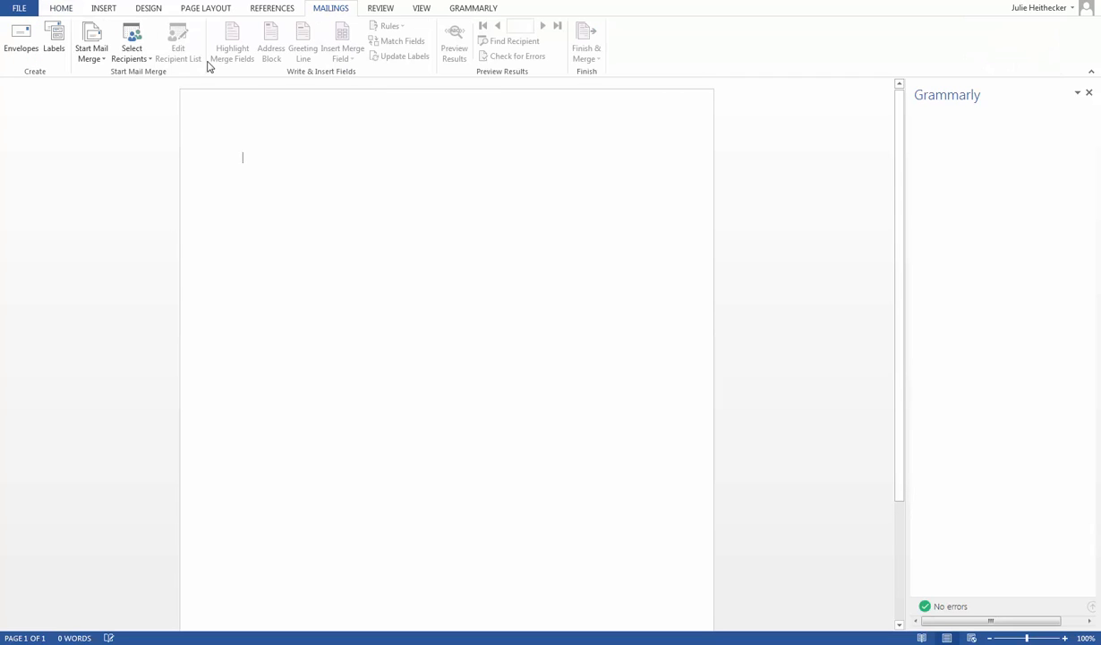
left_click(90, 53)
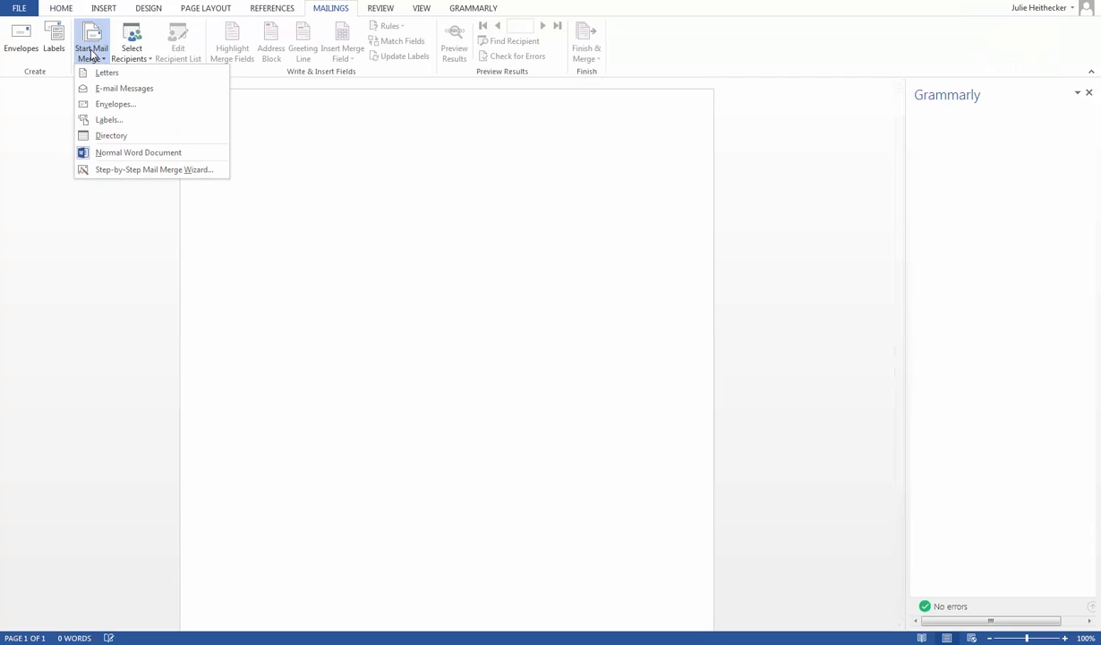
left_click(115, 172)
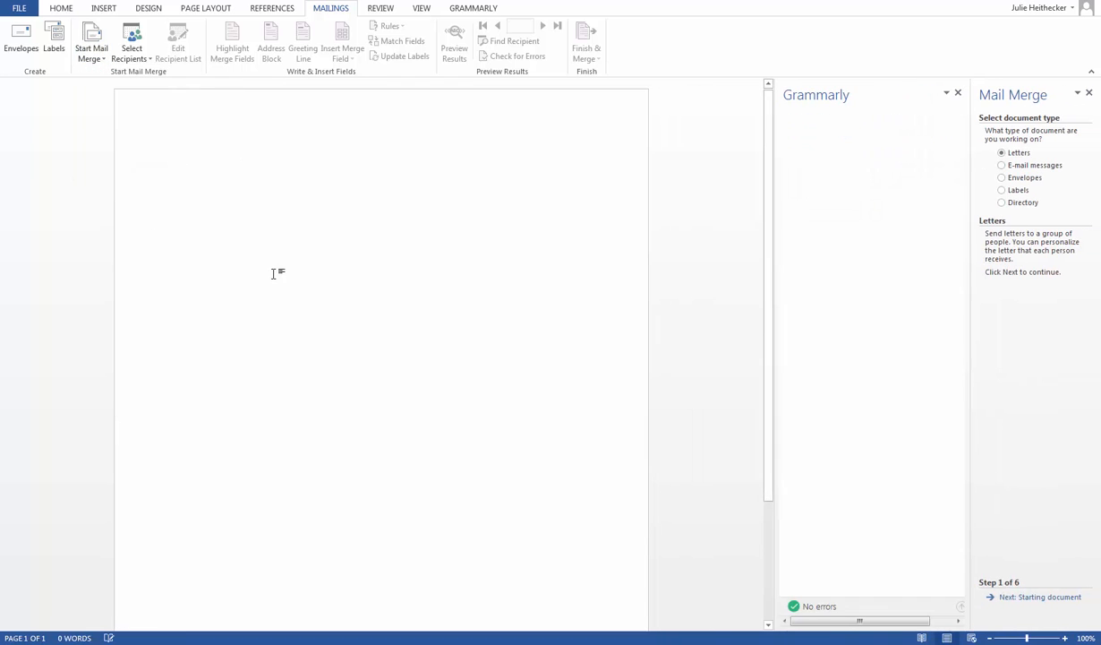
left_click(958, 93)
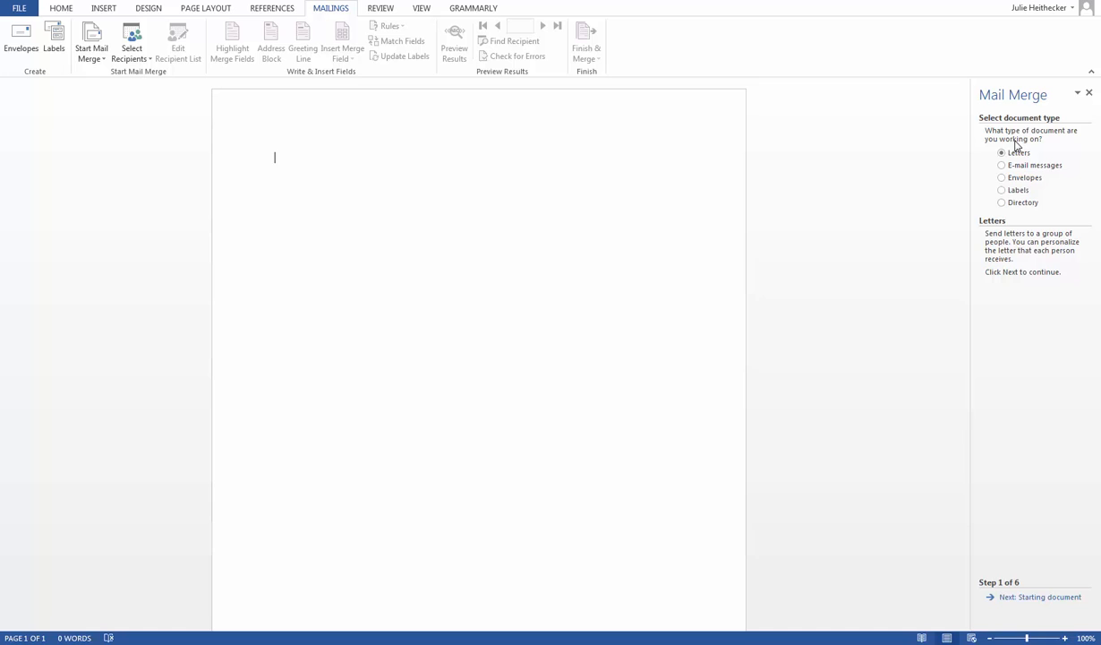
left_click(1001, 190)
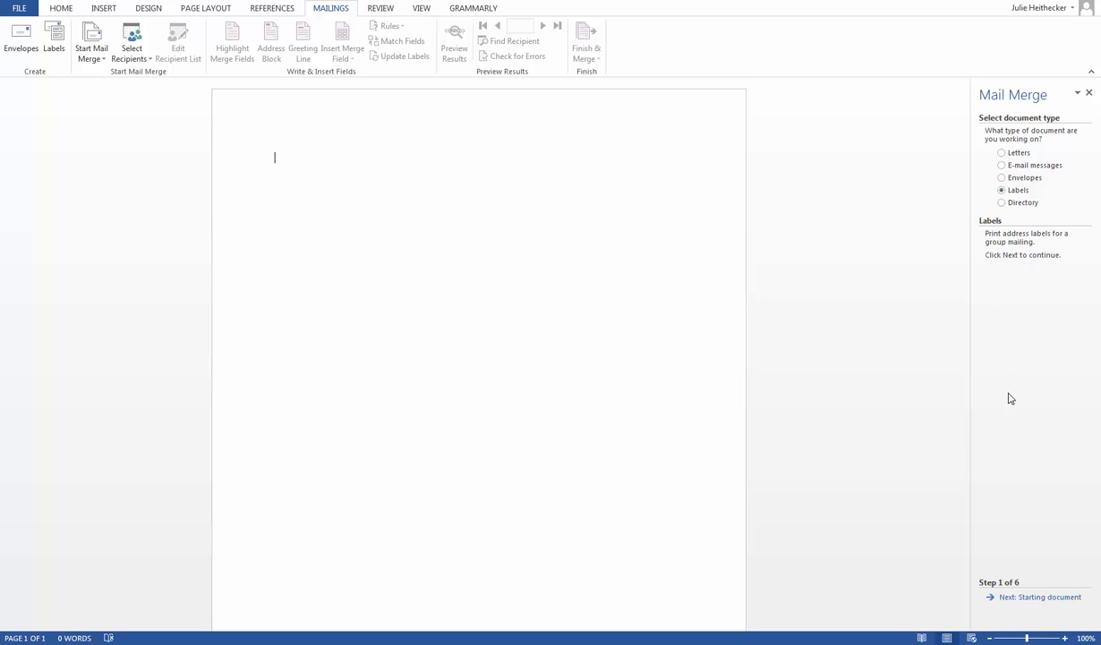
left_click(1017, 598)
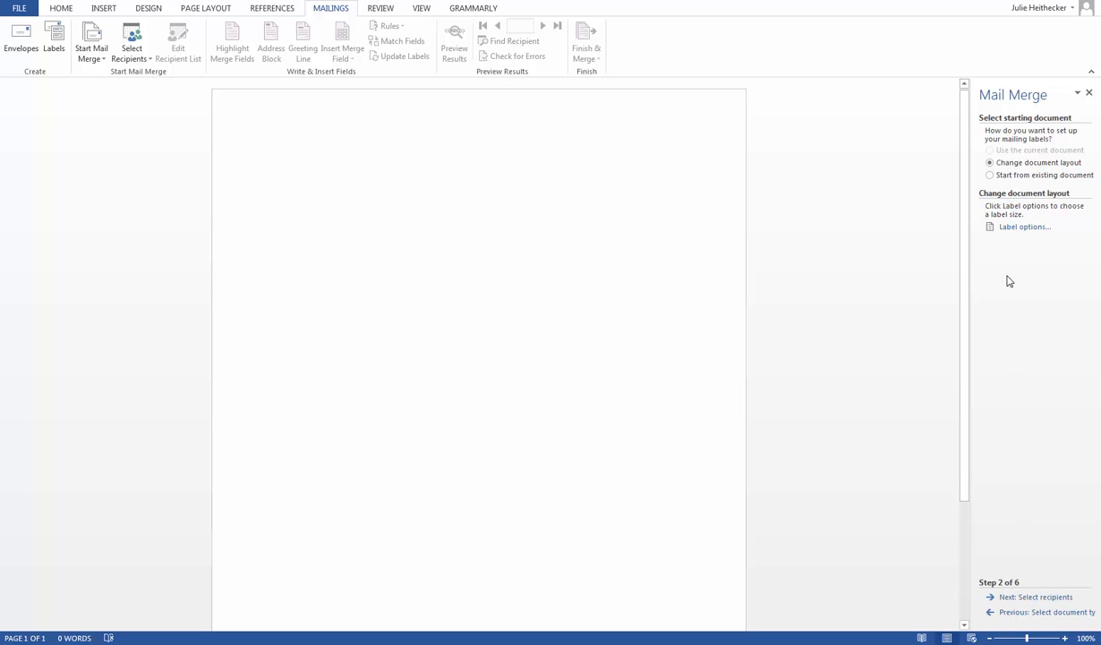
Open the label options and set the label vendor to Avery US Letter.
left_click(1019, 230)
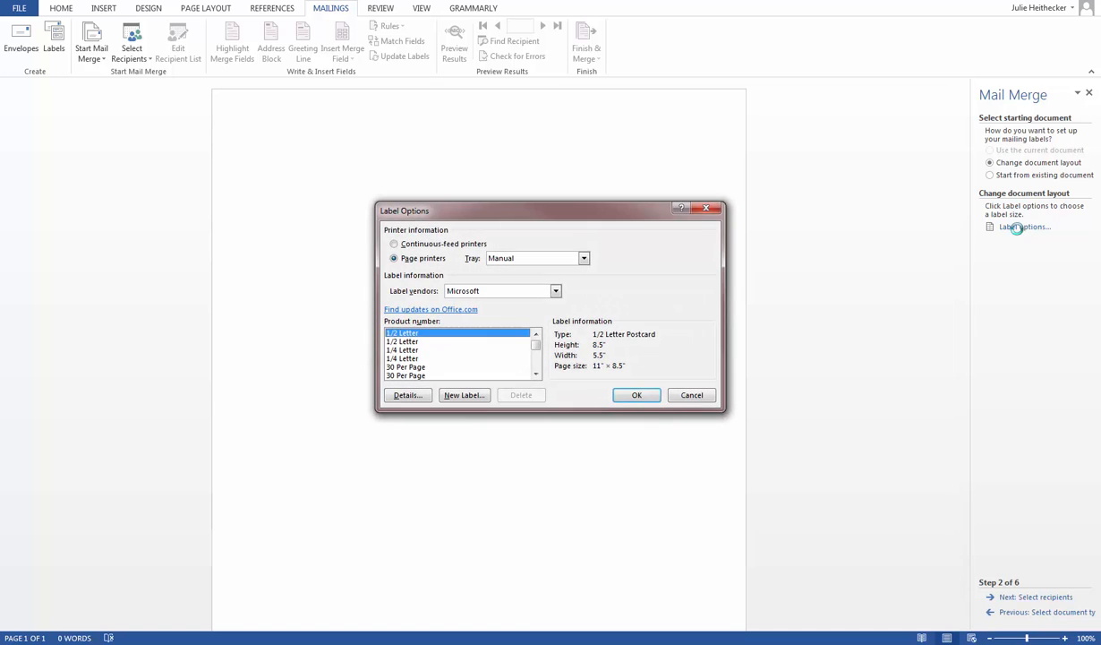
left_click(535, 288)
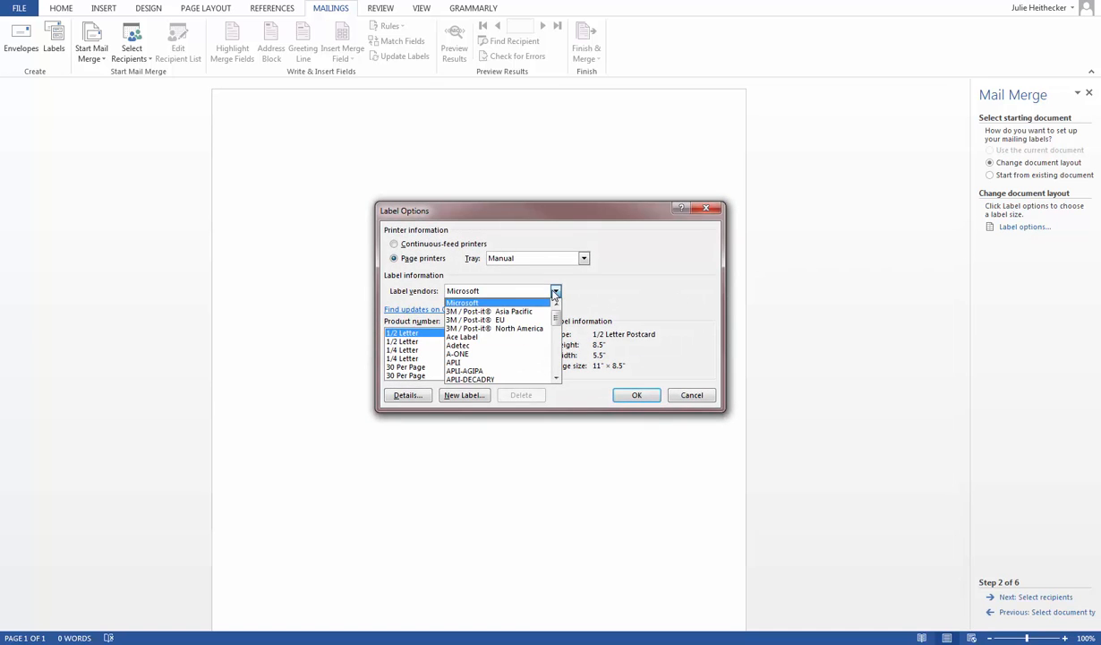
scroll(516, 356, "down", 3)
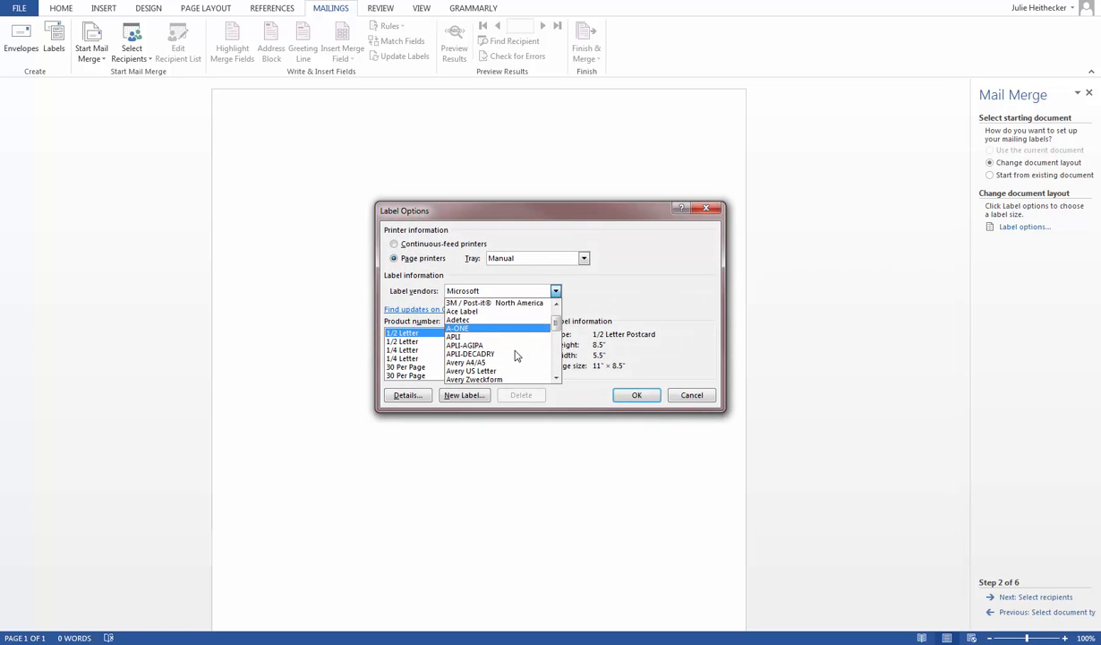
left_click(498, 369)
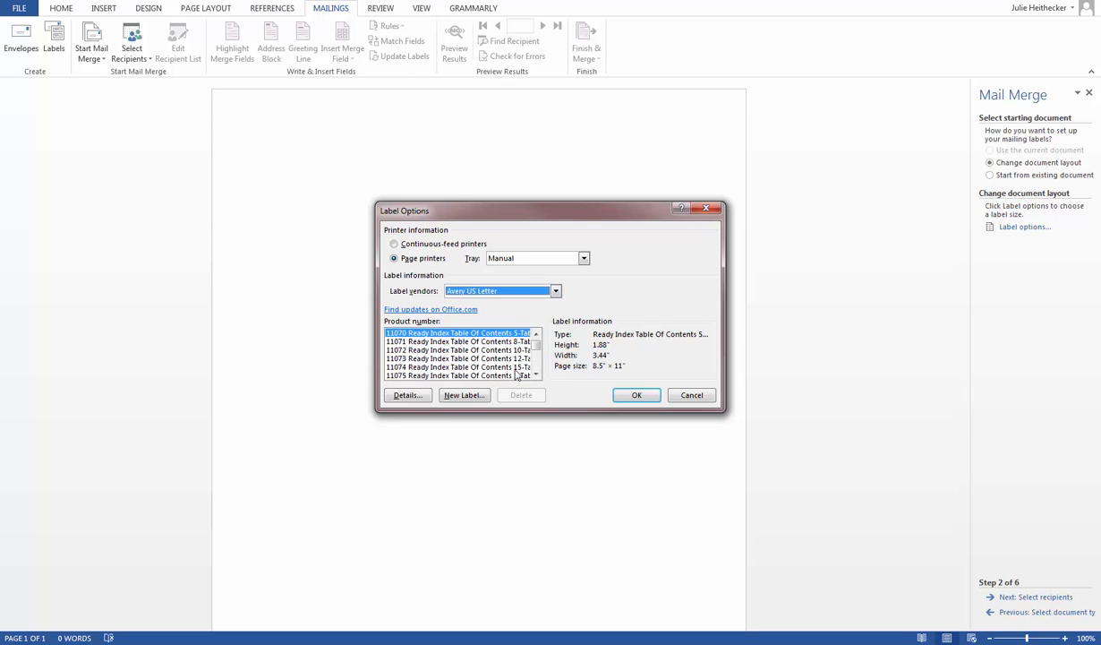
Choose product number 5160 Easy Peel Address Labels and apply the label layout to the document.
left_click_drag(535, 343, 535, 355)
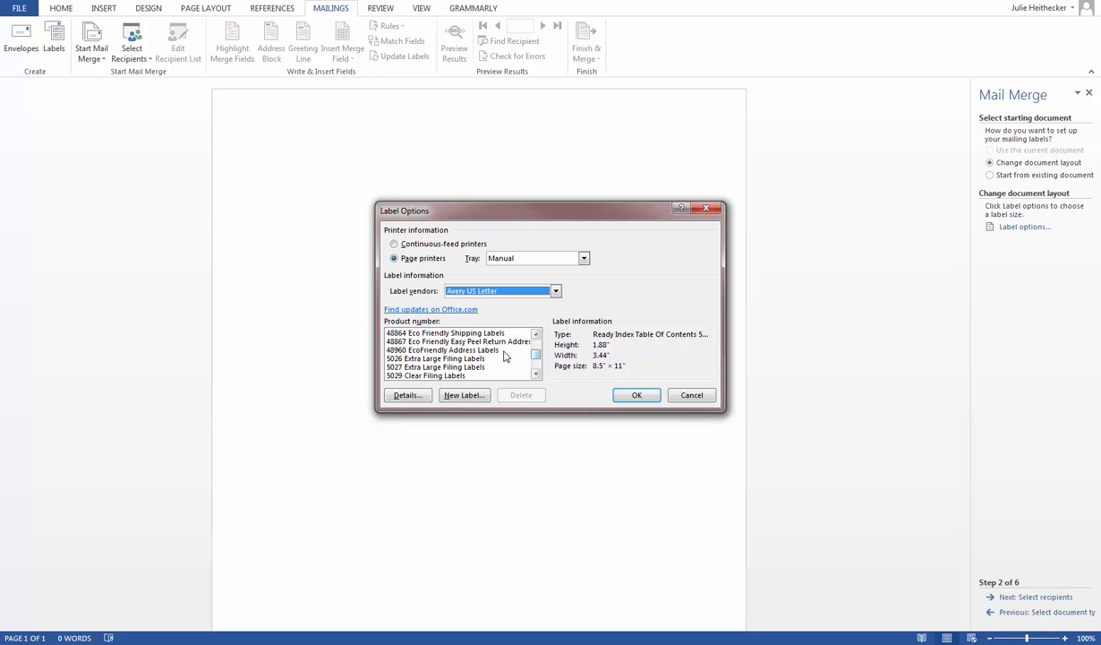
left_click(535, 373)
left_click(535, 373)
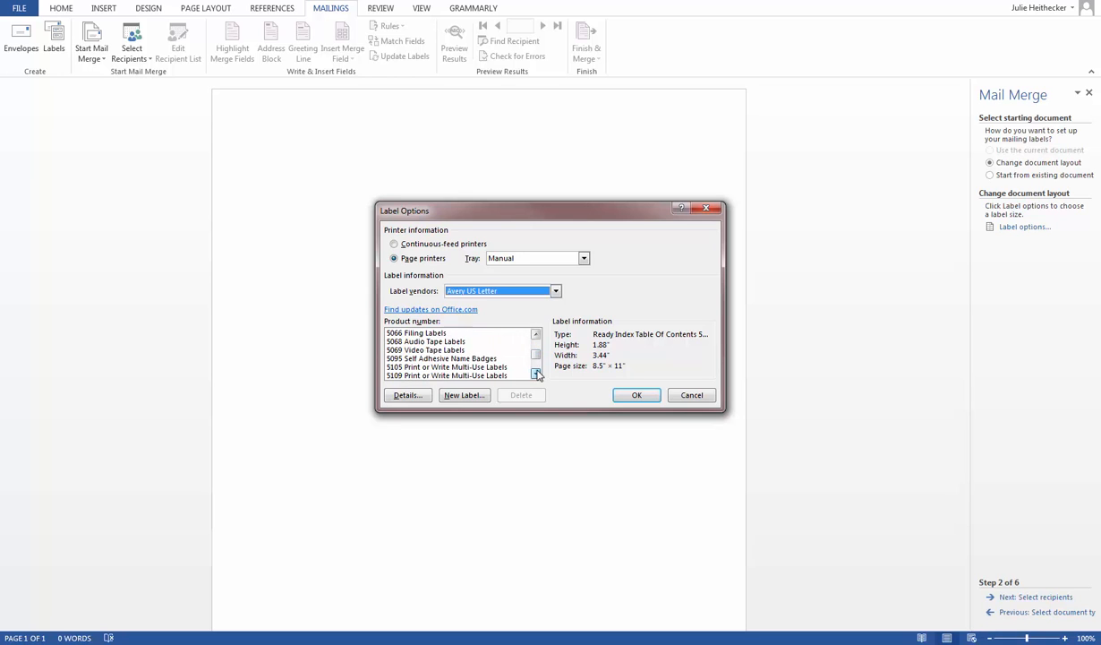
left_click(535, 374)
left_click(535, 374)
left_click(535, 373)
left_click(536, 374)
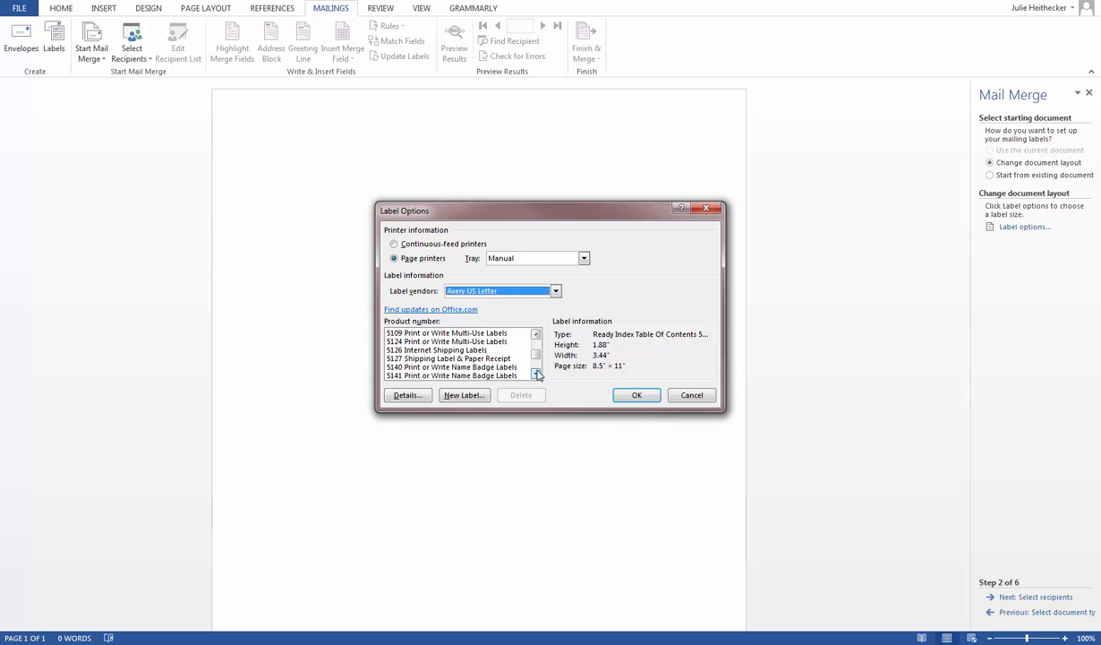
left_click(535, 373)
left_click(536, 374)
left_click(536, 373)
left_click(536, 373)
left_click(535, 373)
left_click(535, 373)
left_click(535, 374)
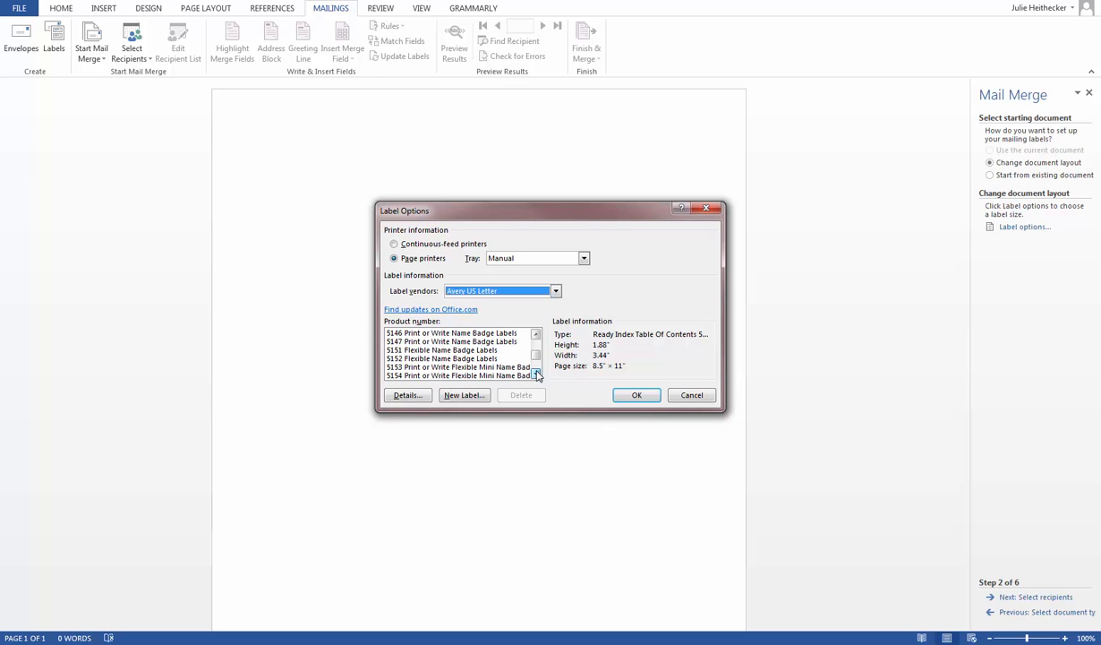
left_click(535, 373)
left_click(535, 373)
left_click(536, 373)
left_click(535, 374)
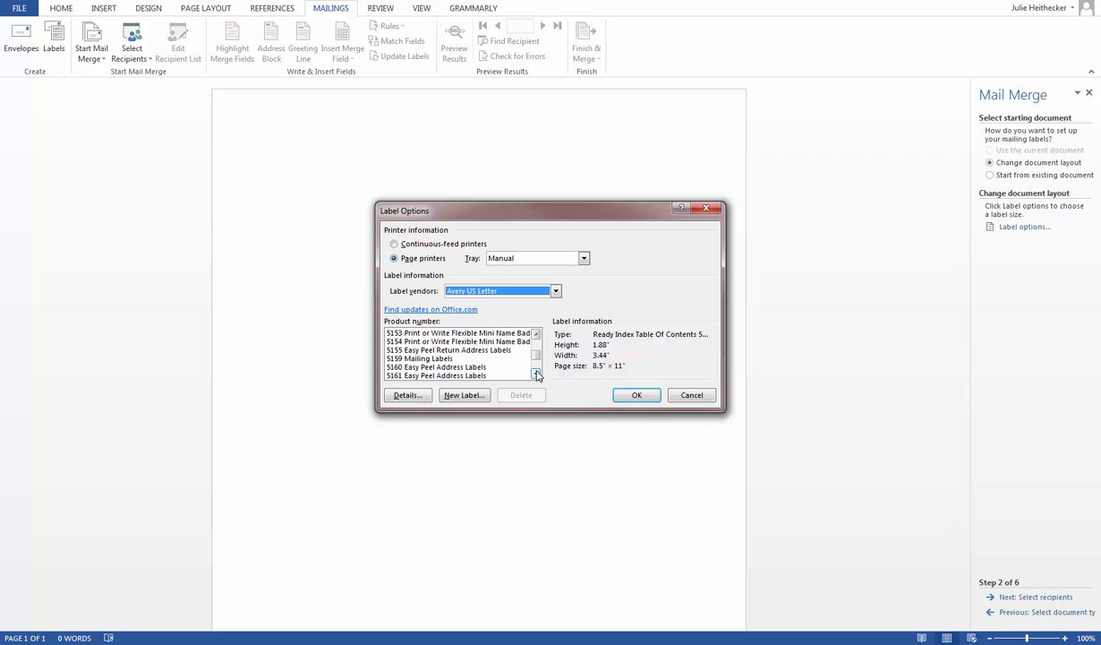
left_click(432, 366)
left_click(632, 395)
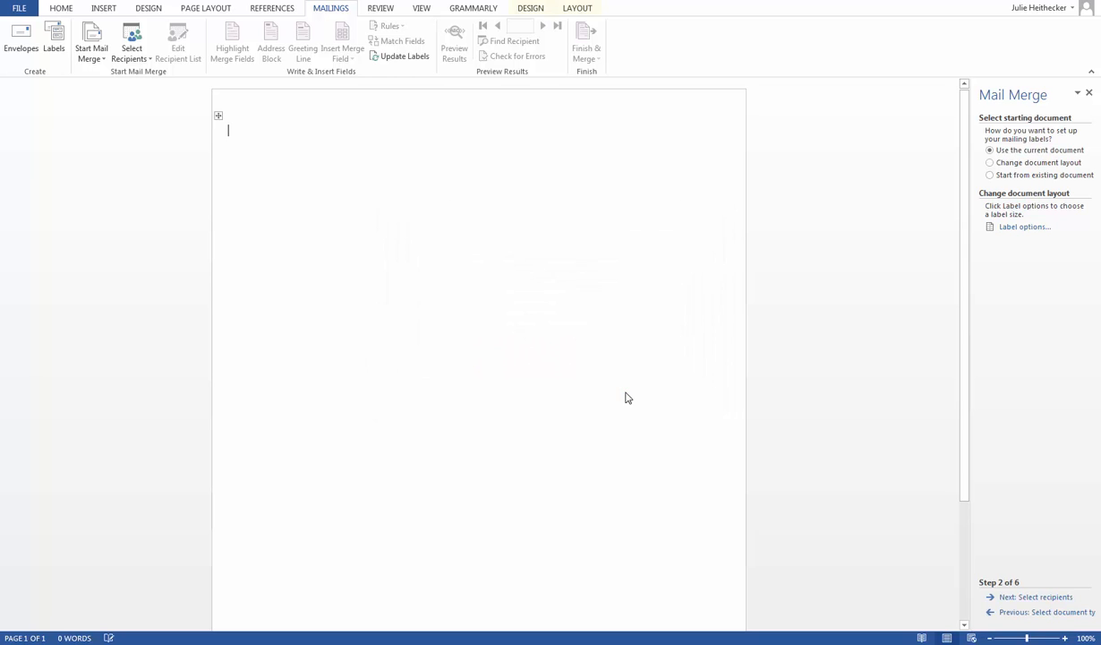
Load the existing recipient list from Desktop folder BUSa215spring2016, subfolder word, folder 3, and accept all recipients.
left_click(1030, 597)
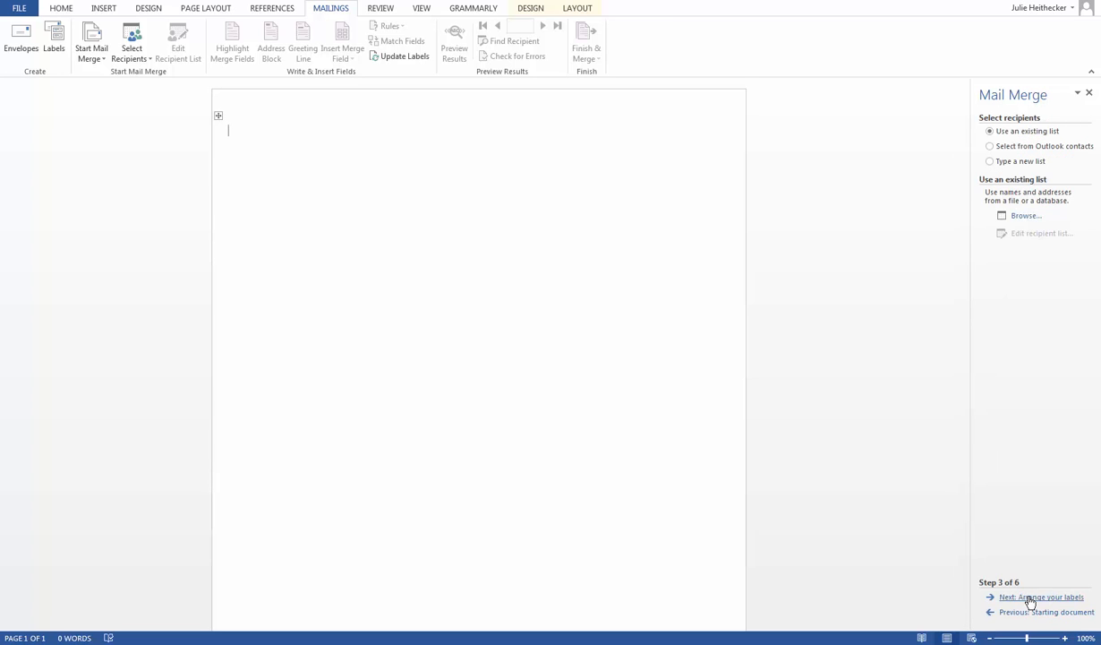
left_click(1020, 218)
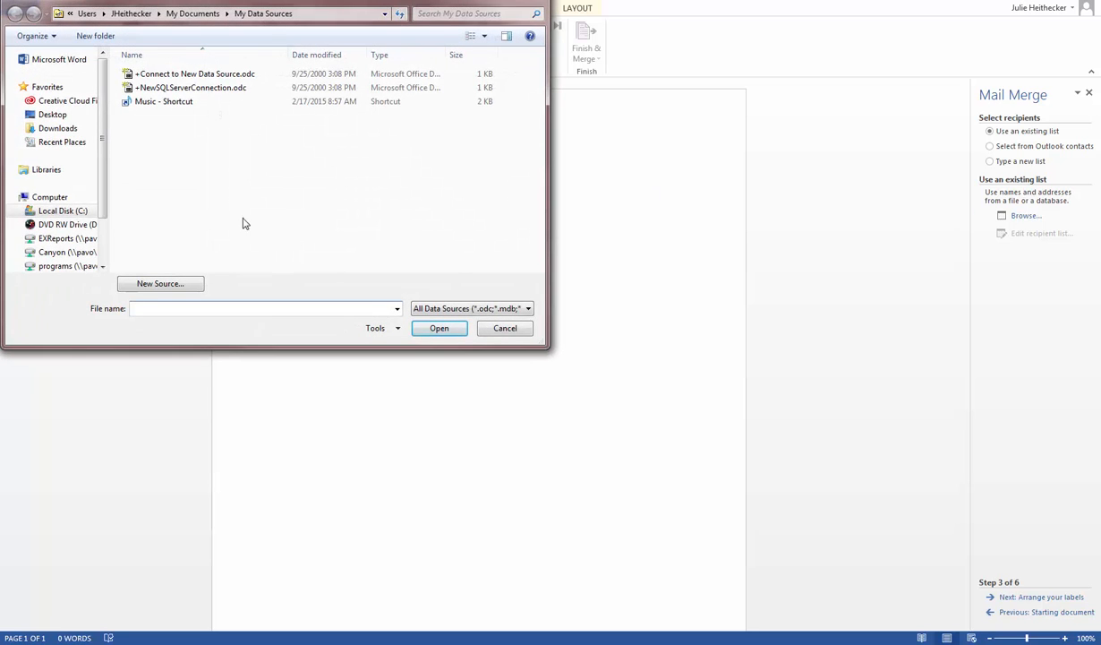
left_click(63, 115)
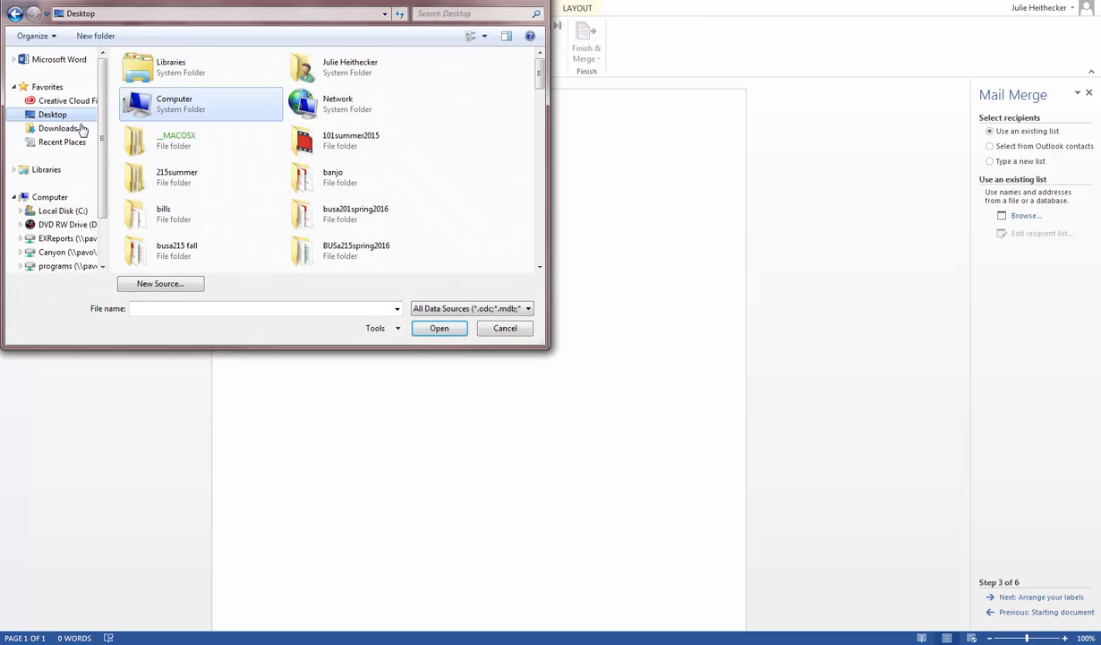
double_click(323, 248)
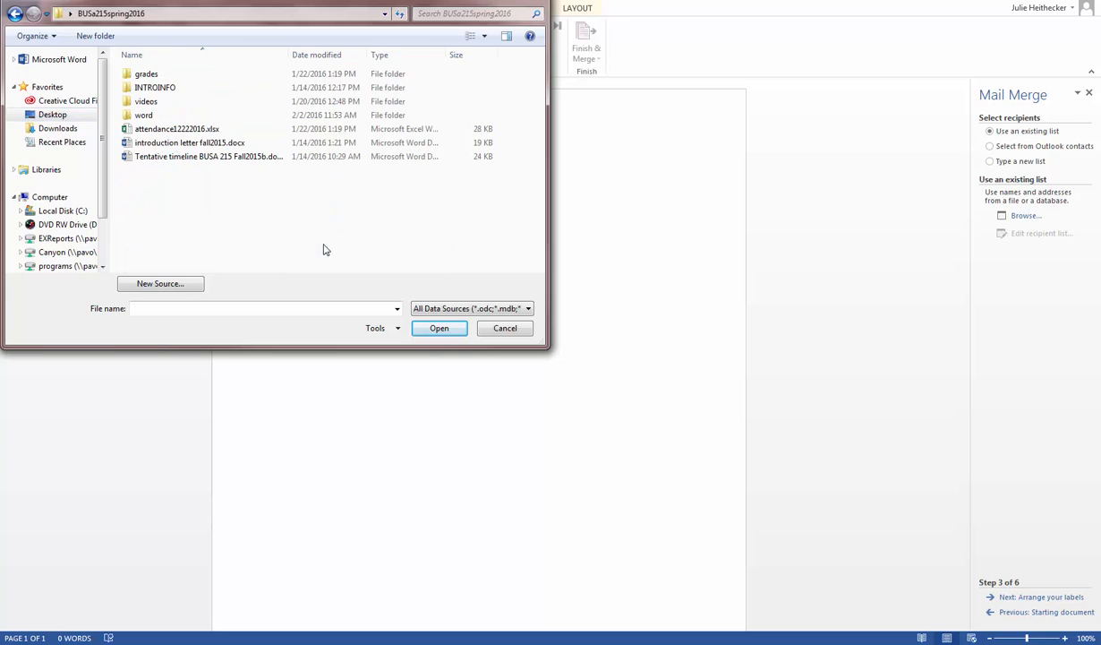
double_click(184, 115)
left_click(177, 81)
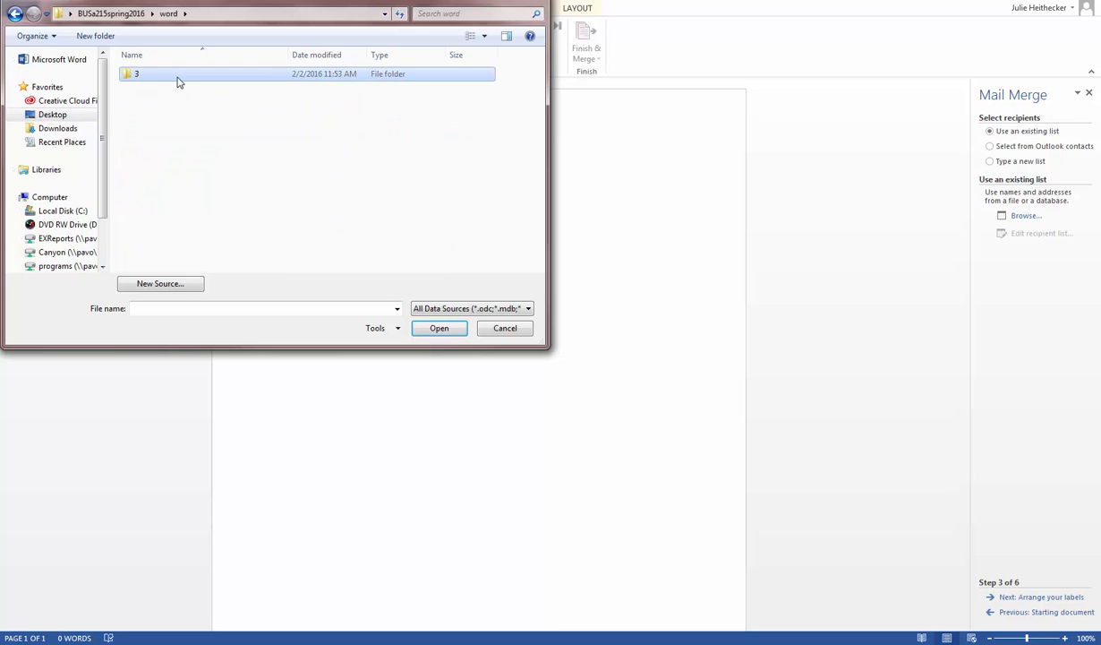
double_click(177, 81)
double_click(165, 78)
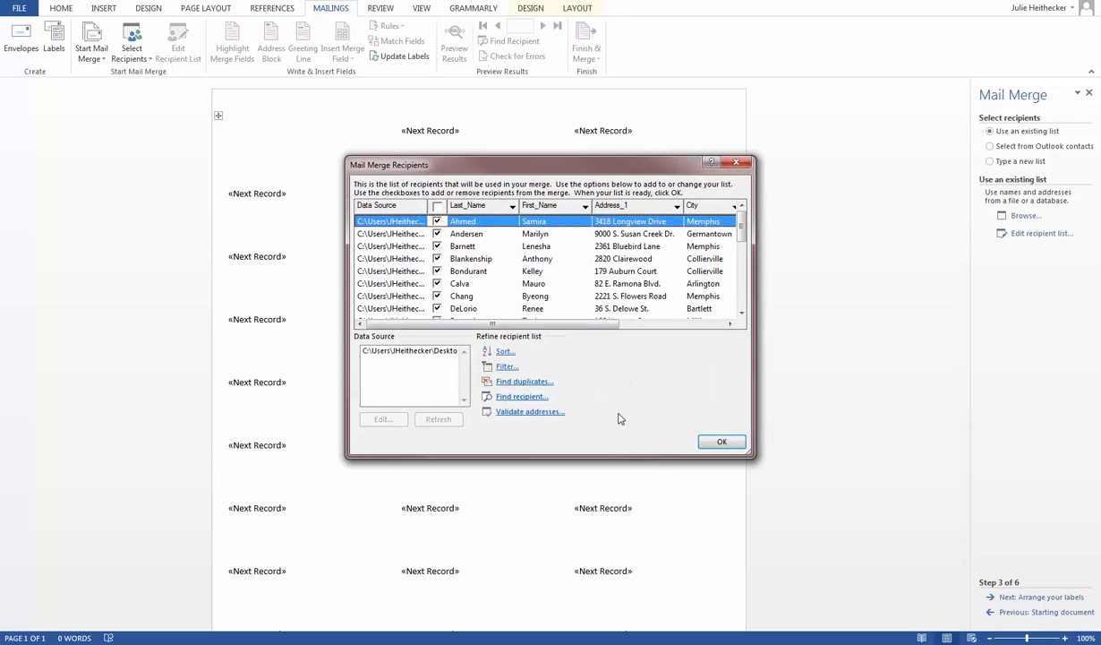
left_click(721, 441)
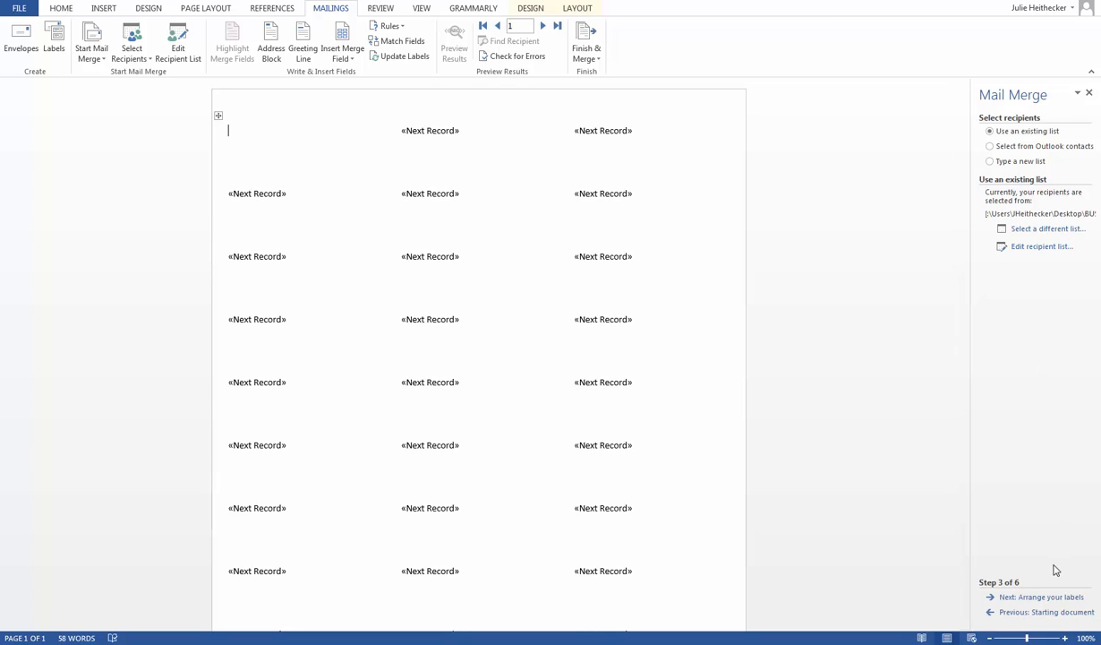
Insert an address block into the first label, matching the Address 2 field to Unit.
left_click(1035, 597)
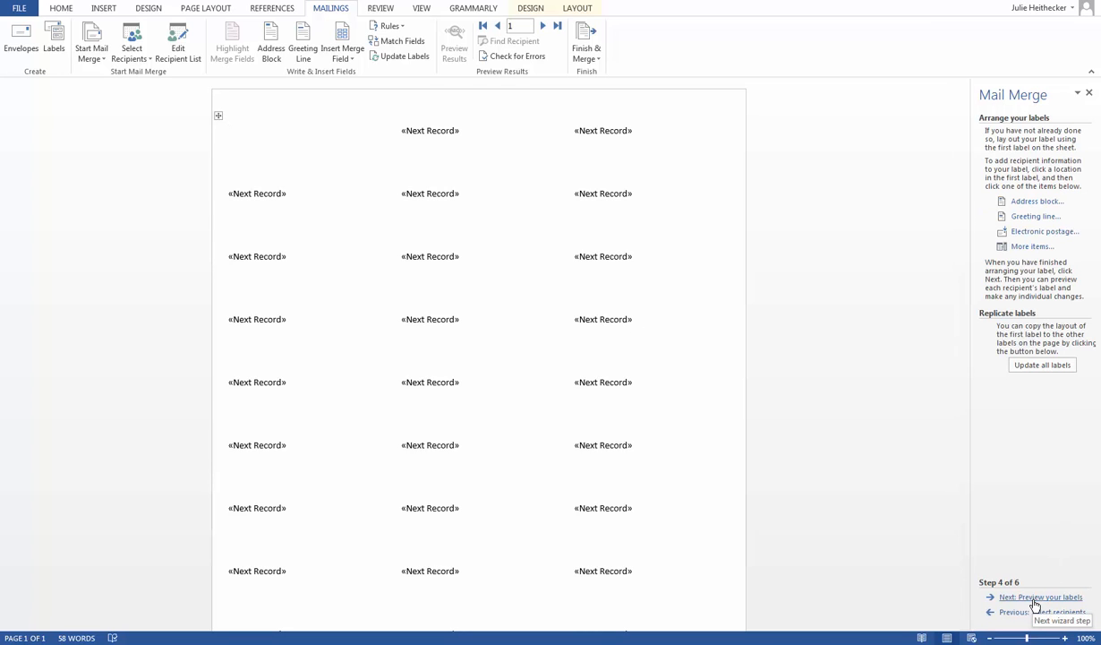
left_click(1034, 203)
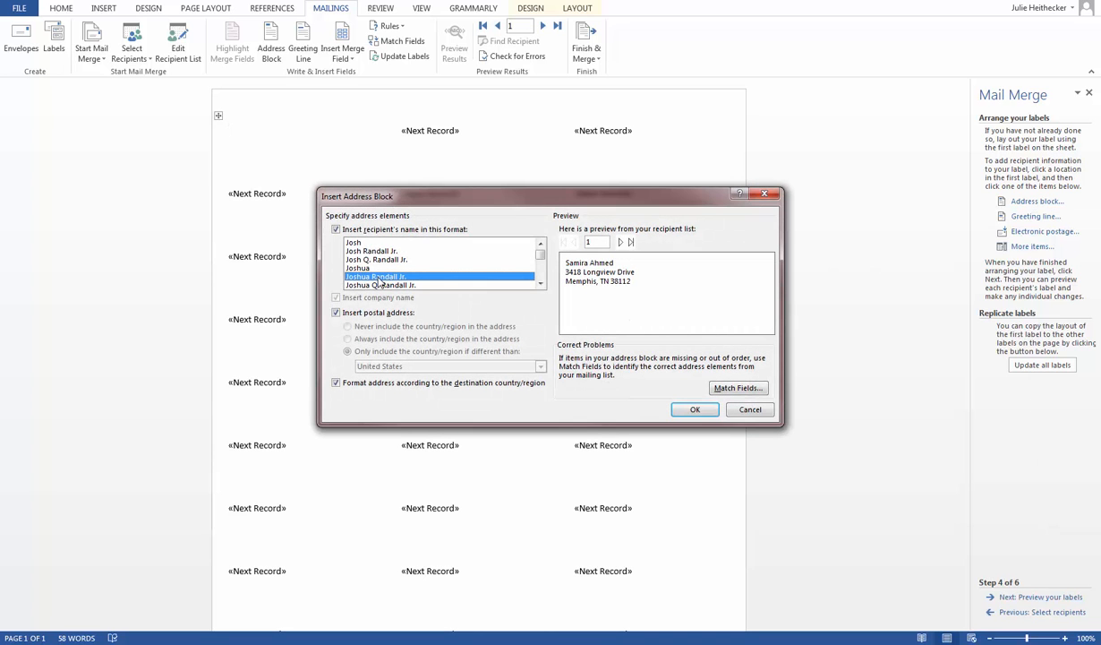
left_click(736, 389)
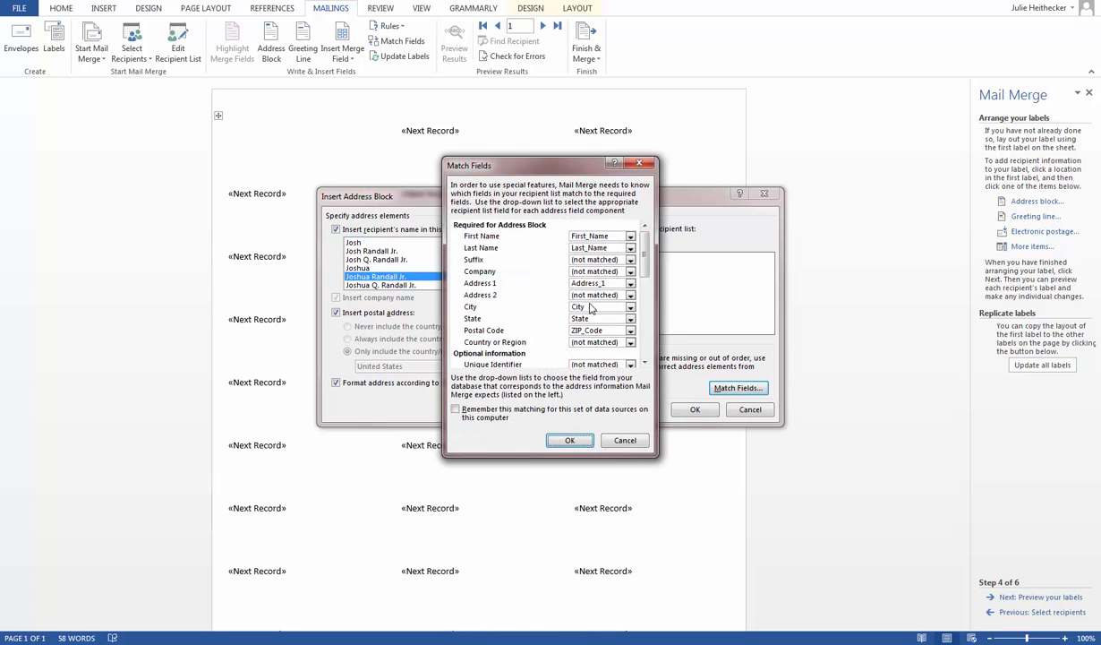
left_click(605, 295)
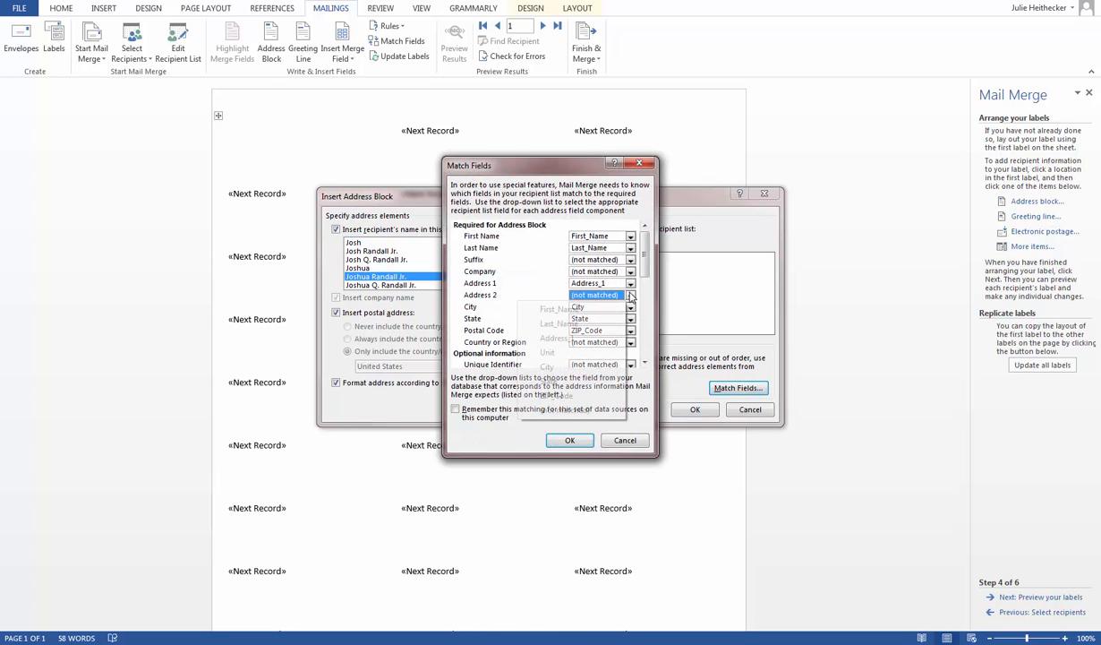
left_click(575, 352)
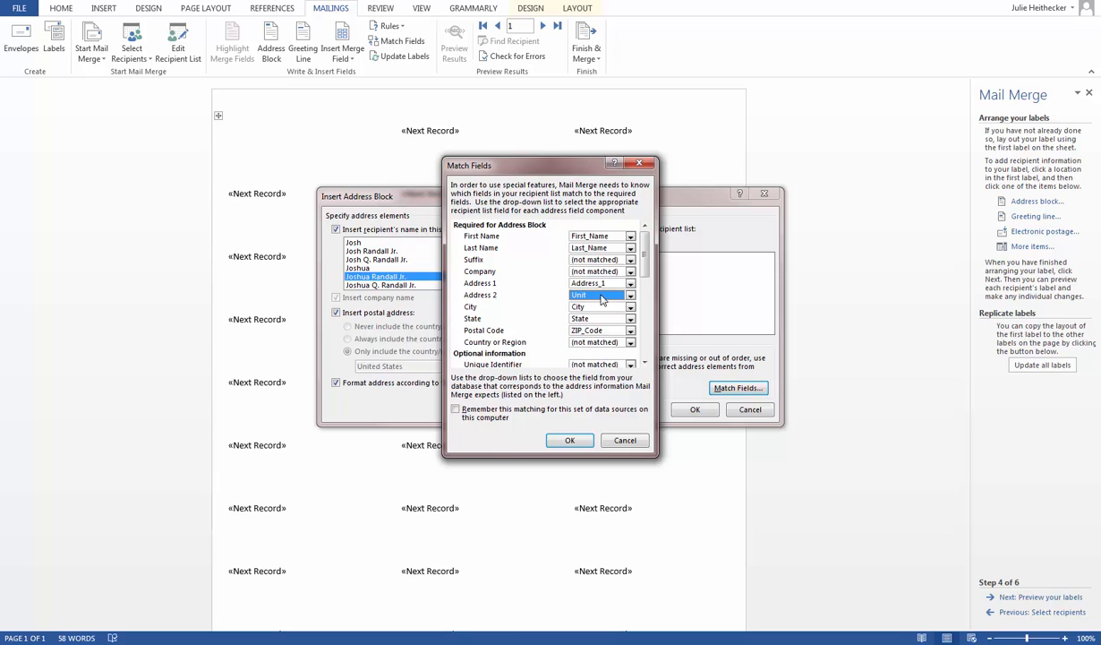
left_click(570, 439)
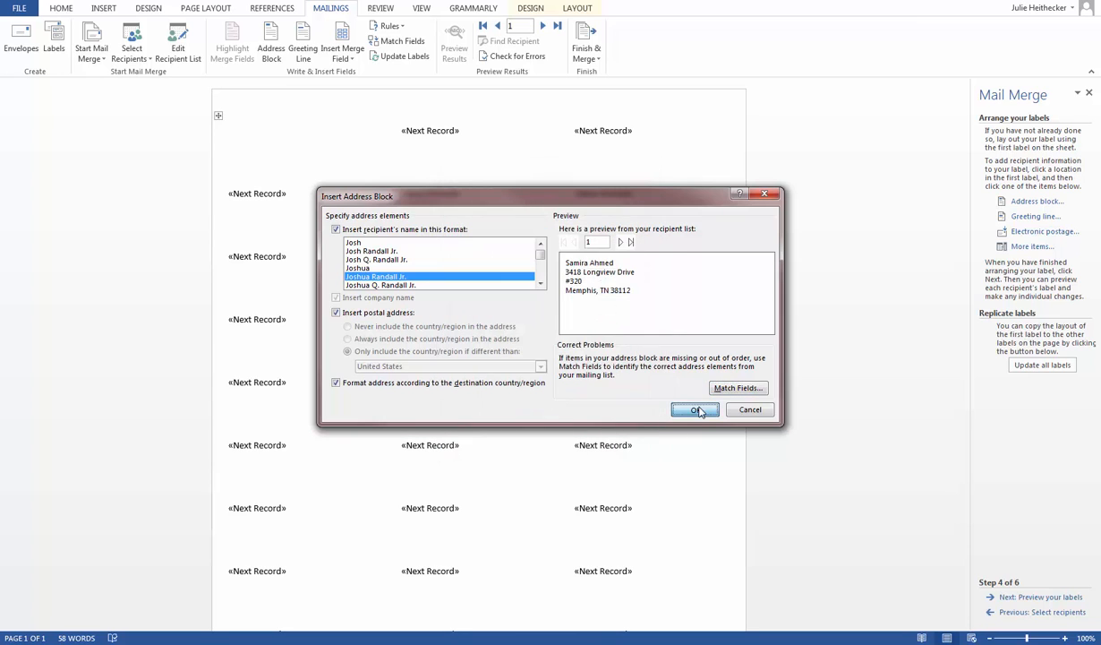
left_click(695, 409)
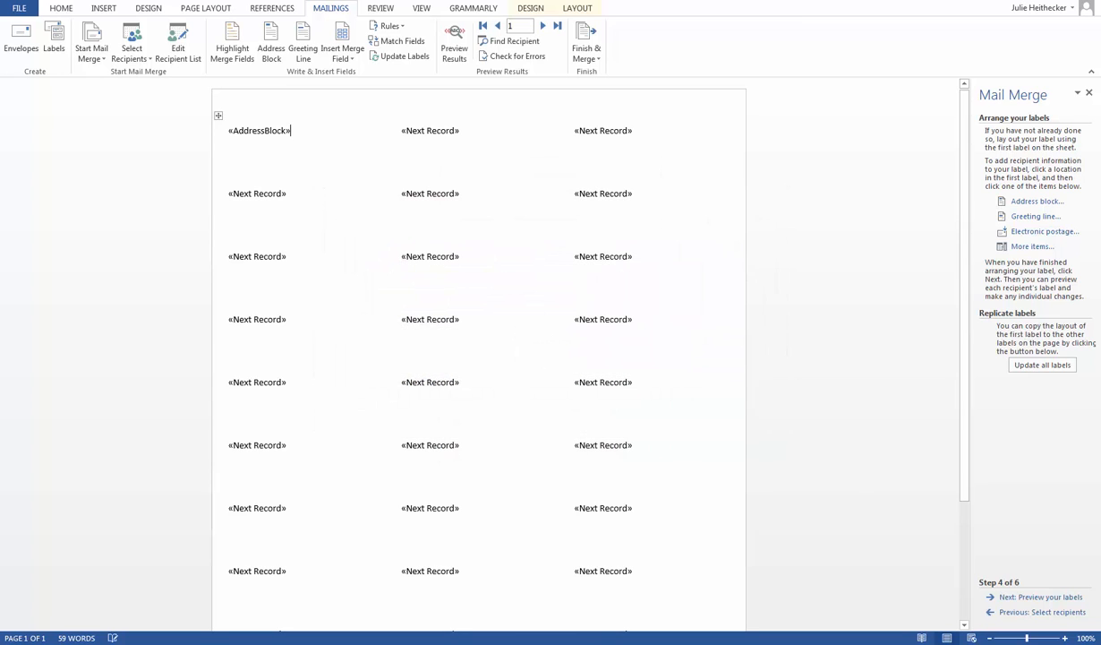
Replicate the first label's address block to all labels and preview the merged labels.
left_click(1044, 367)
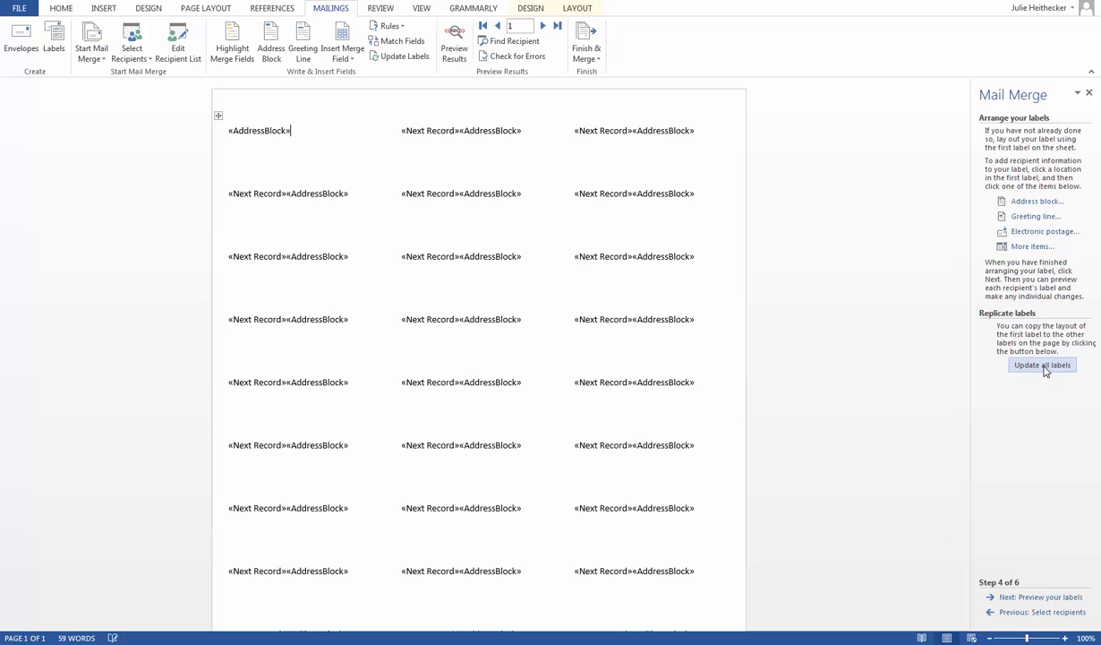
left_click(1037, 598)
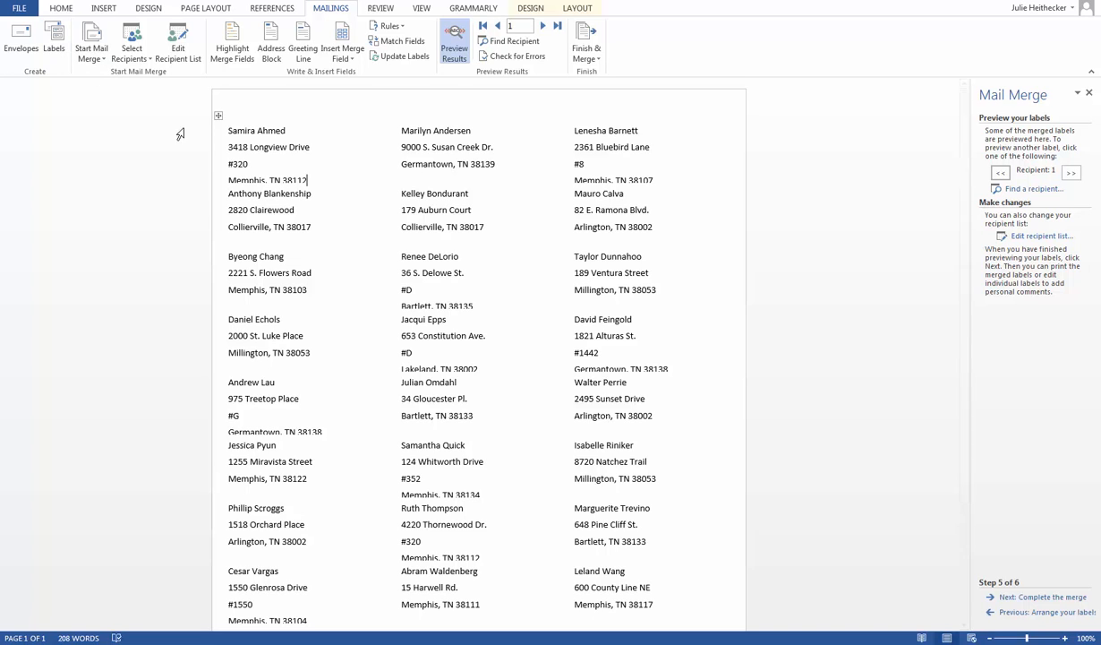
Set the paragraph spacing before to 3 pt for all labels in the sheet.
left_click(218, 119)
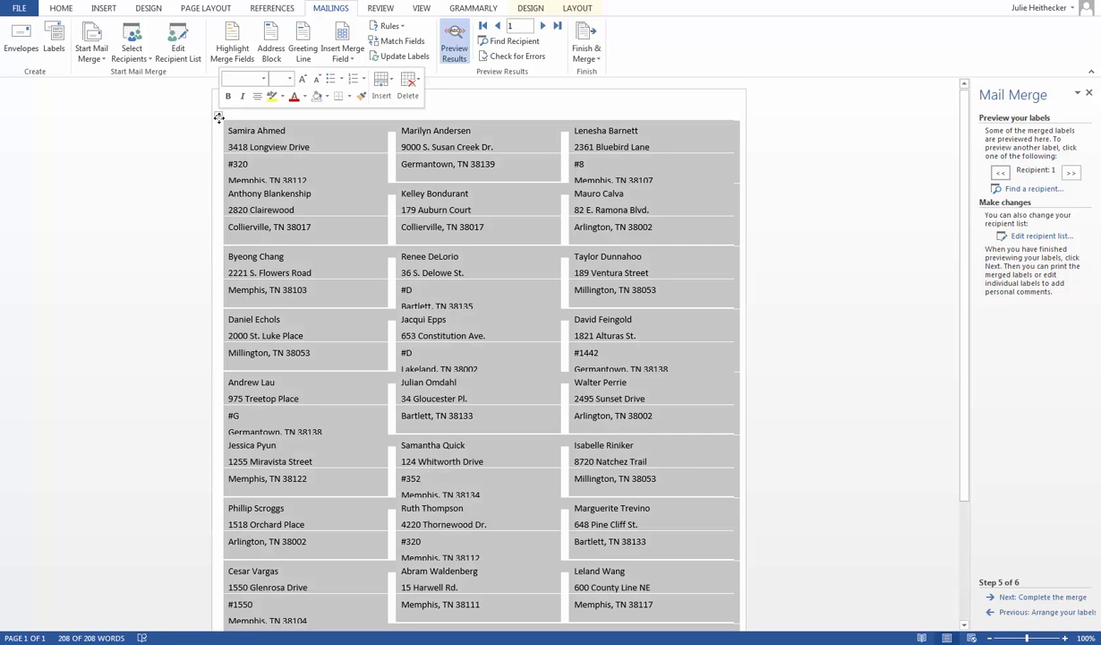
left_click(59, 11)
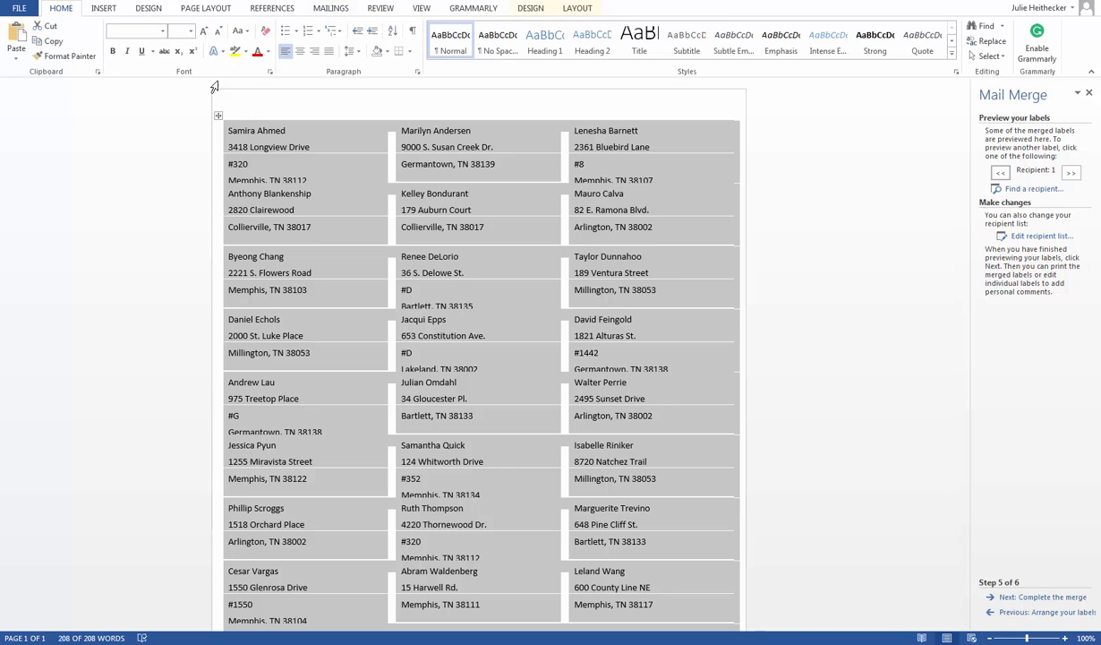
left_click(352, 51)
left_click(376, 164)
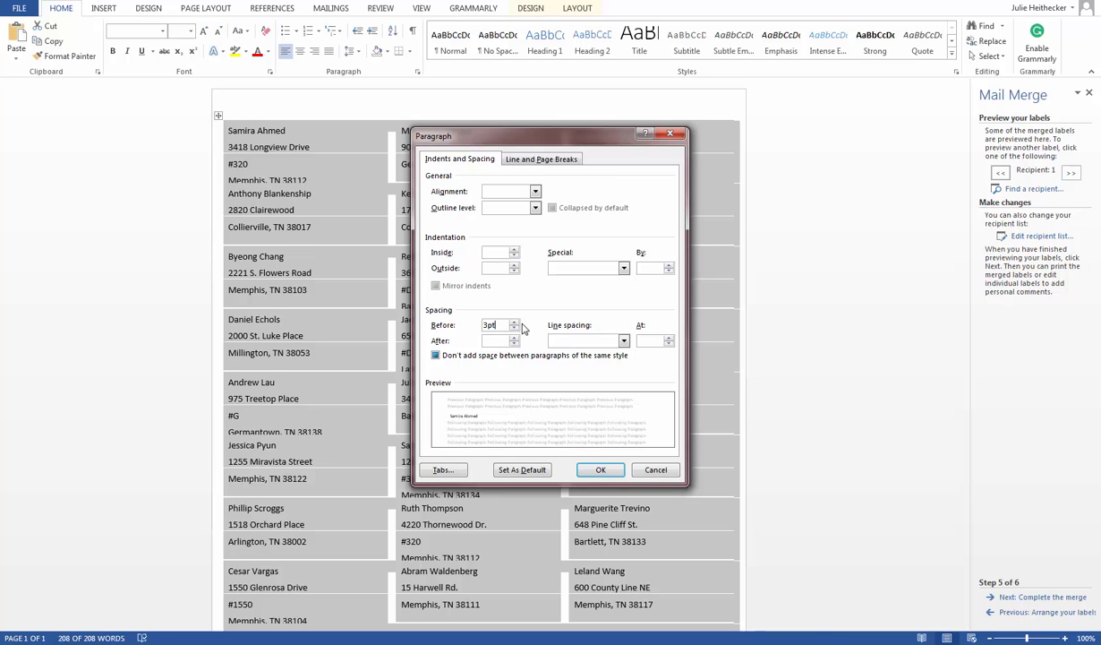
left_click(600, 469)
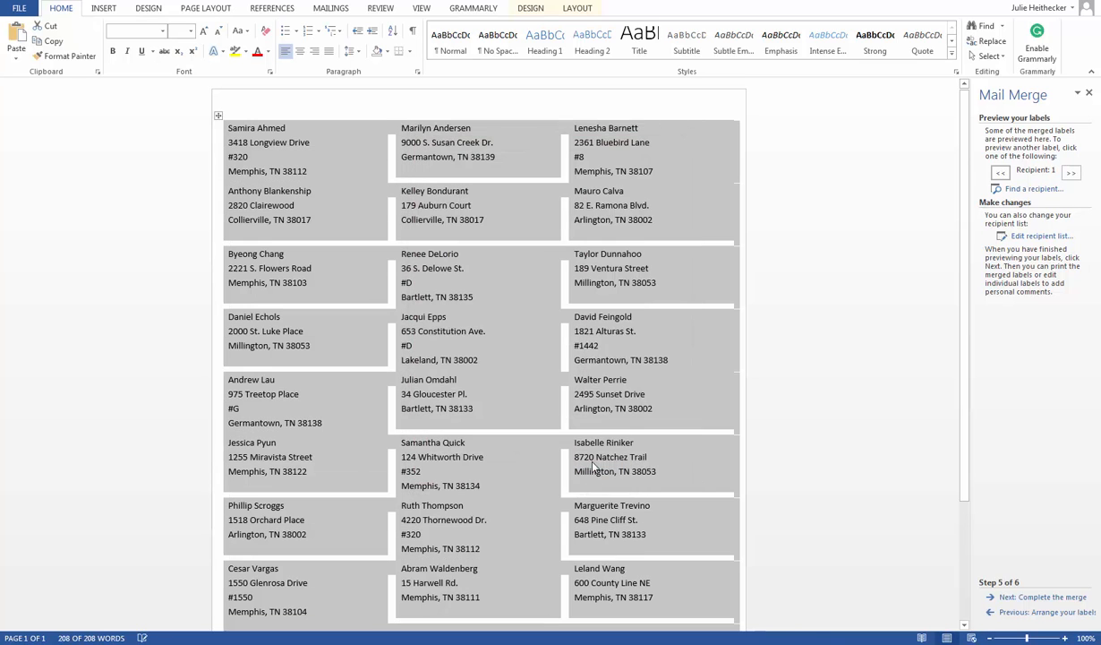
left_click(788, 309)
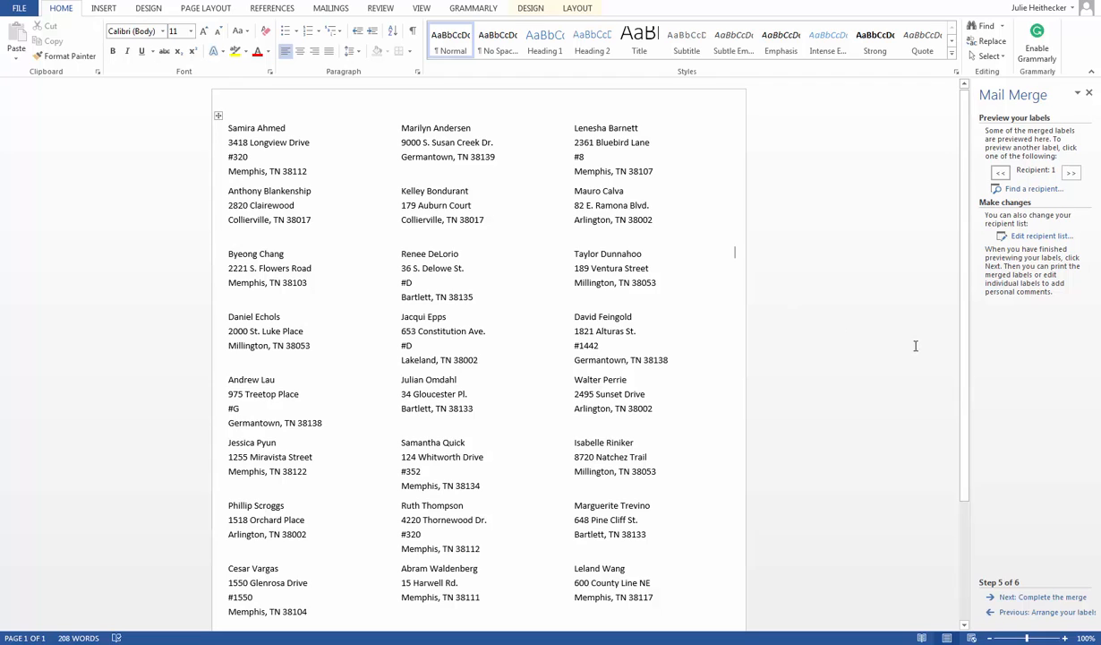
Complete the merge by sending all records to a new document of individual labels.
left_click(1030, 597)
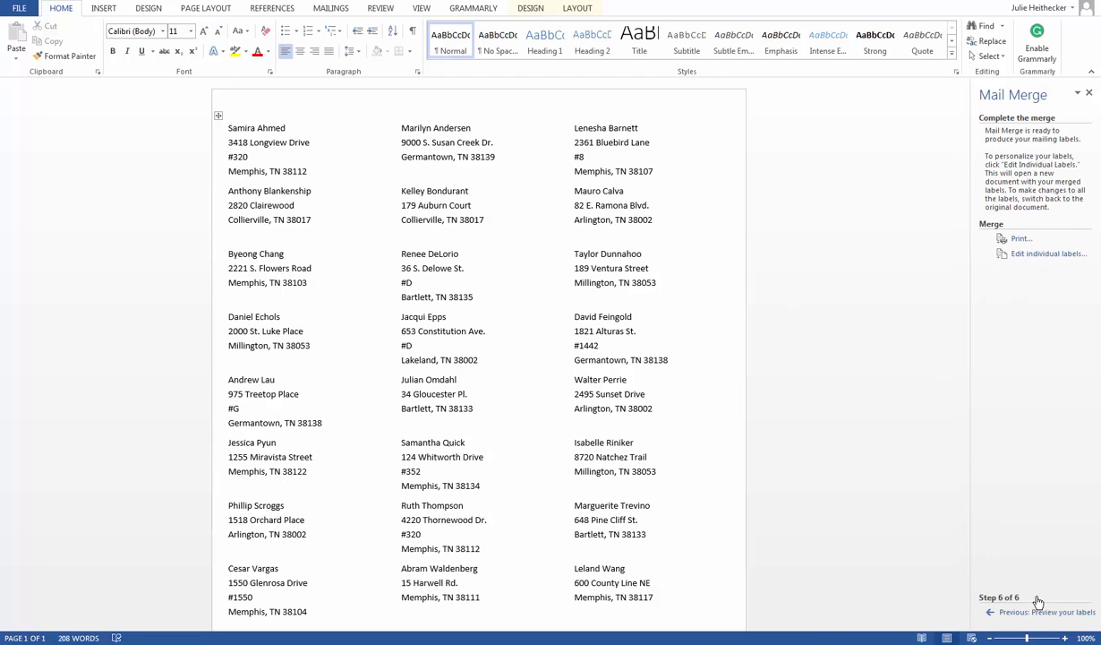
left_click(1028, 256)
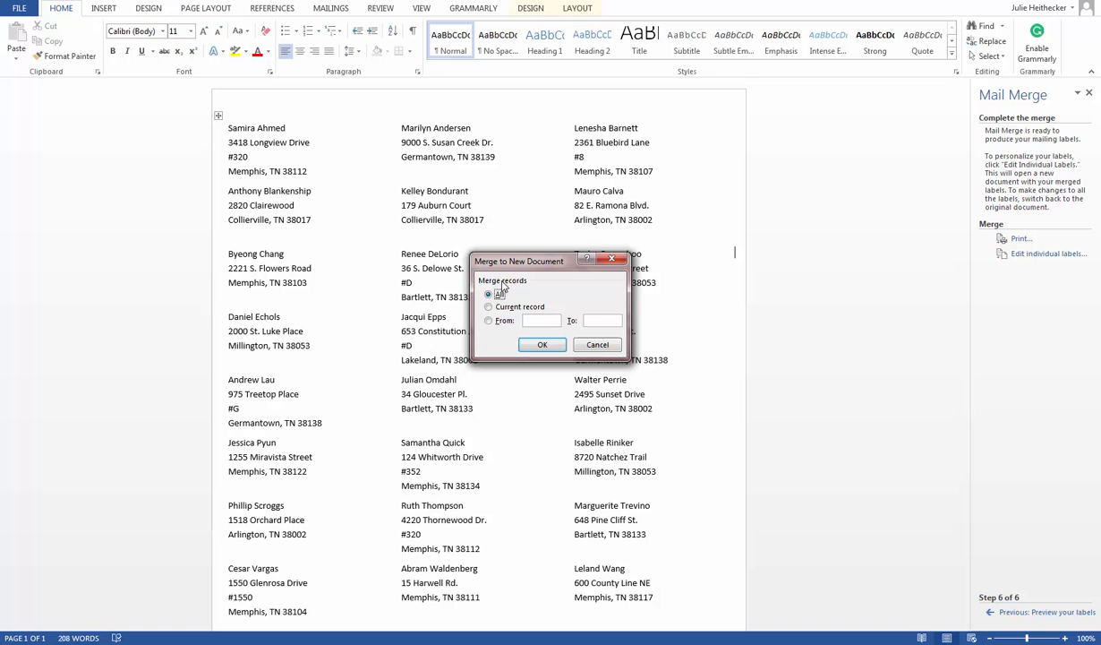
left_click(542, 344)
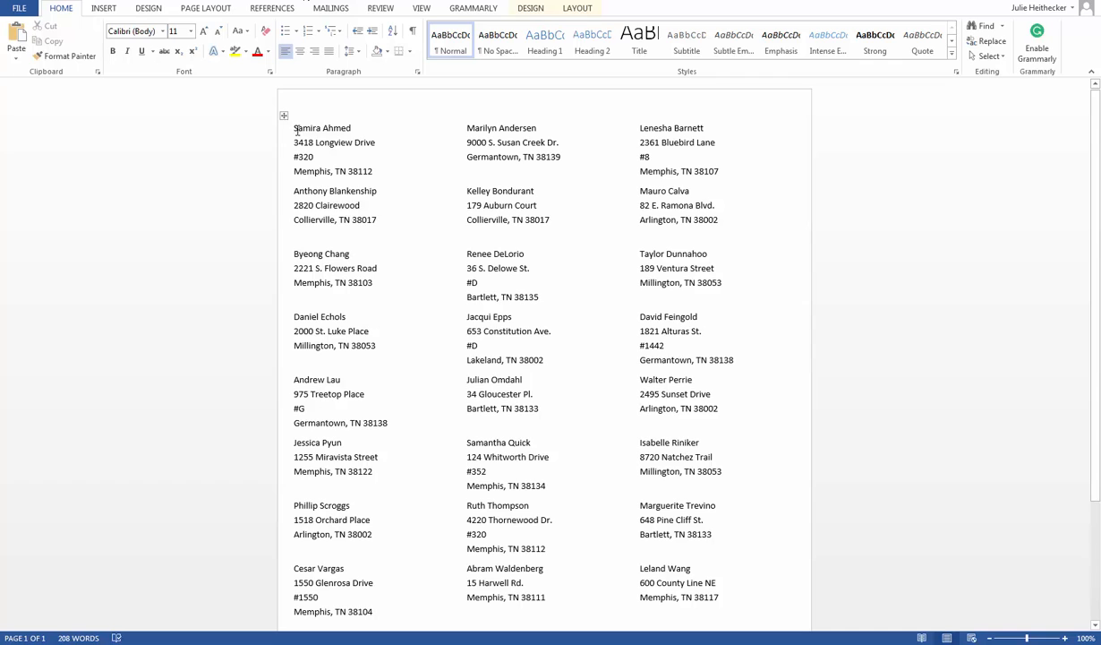
left_click_drag(296, 131, 684, 168)
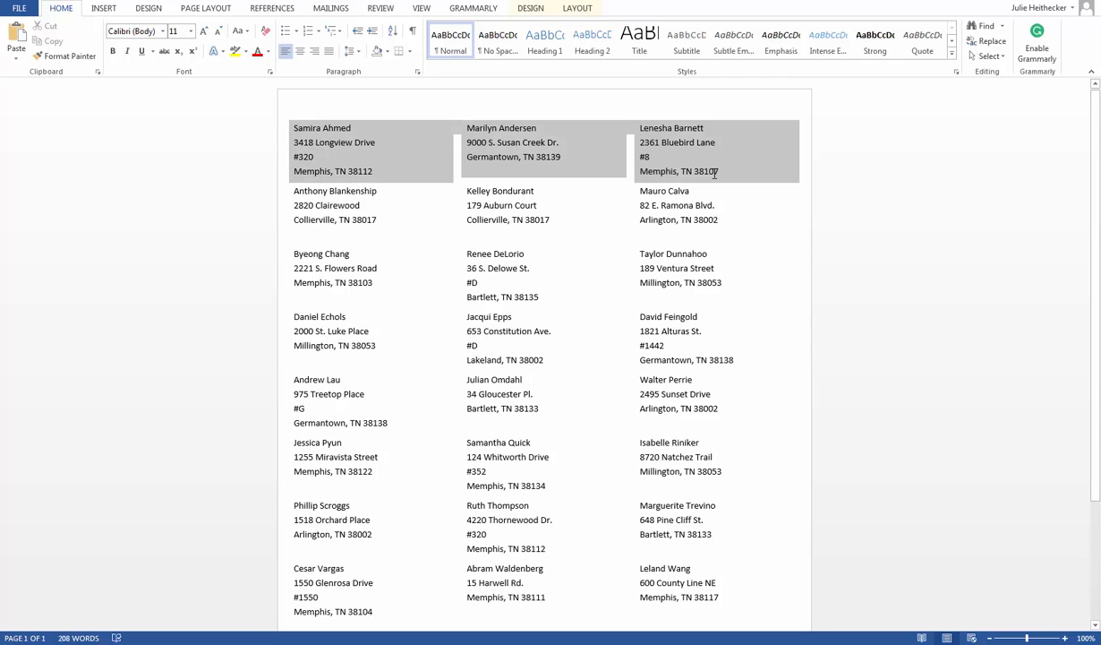
right_click(400, 148)
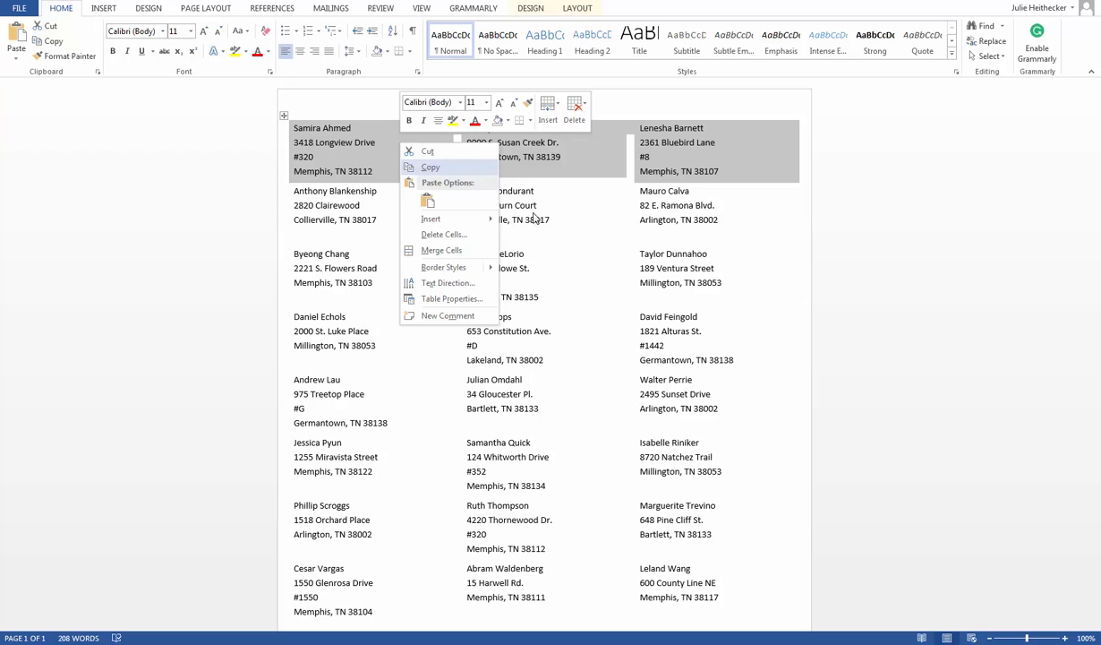
left_click(897, 263)
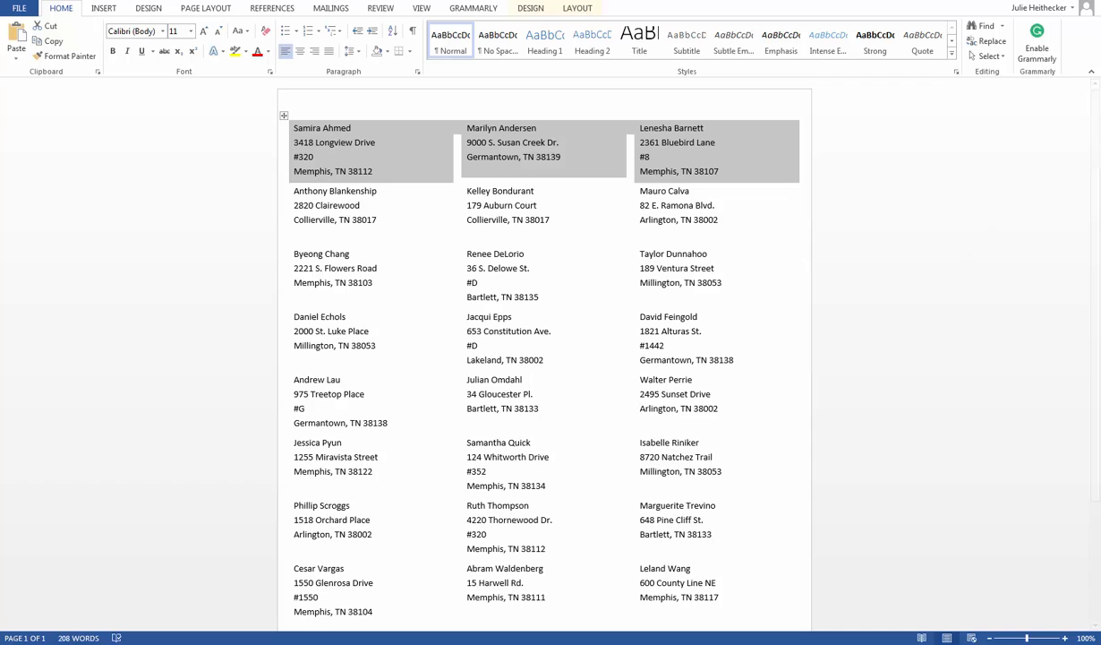
left_click(968, 257)
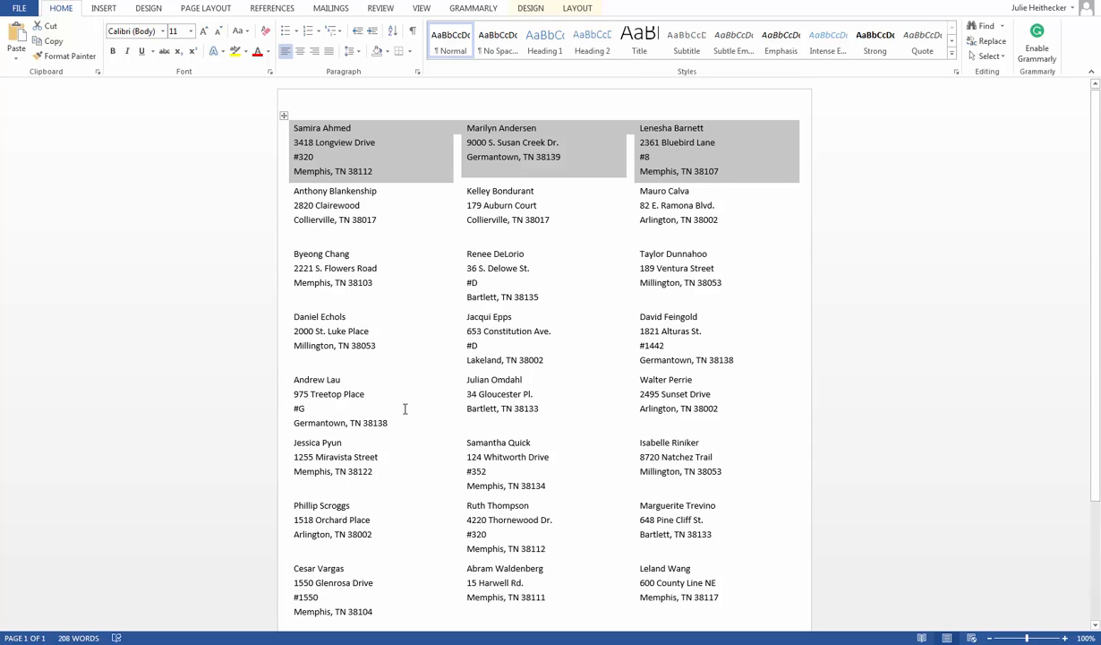
left_click(911, 642)
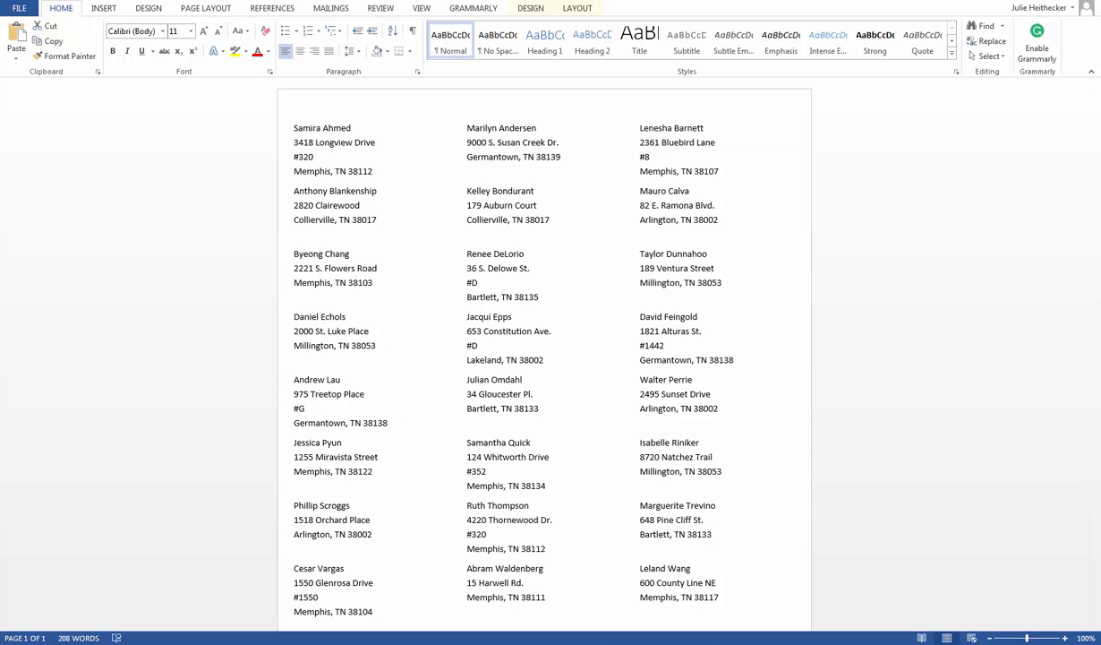